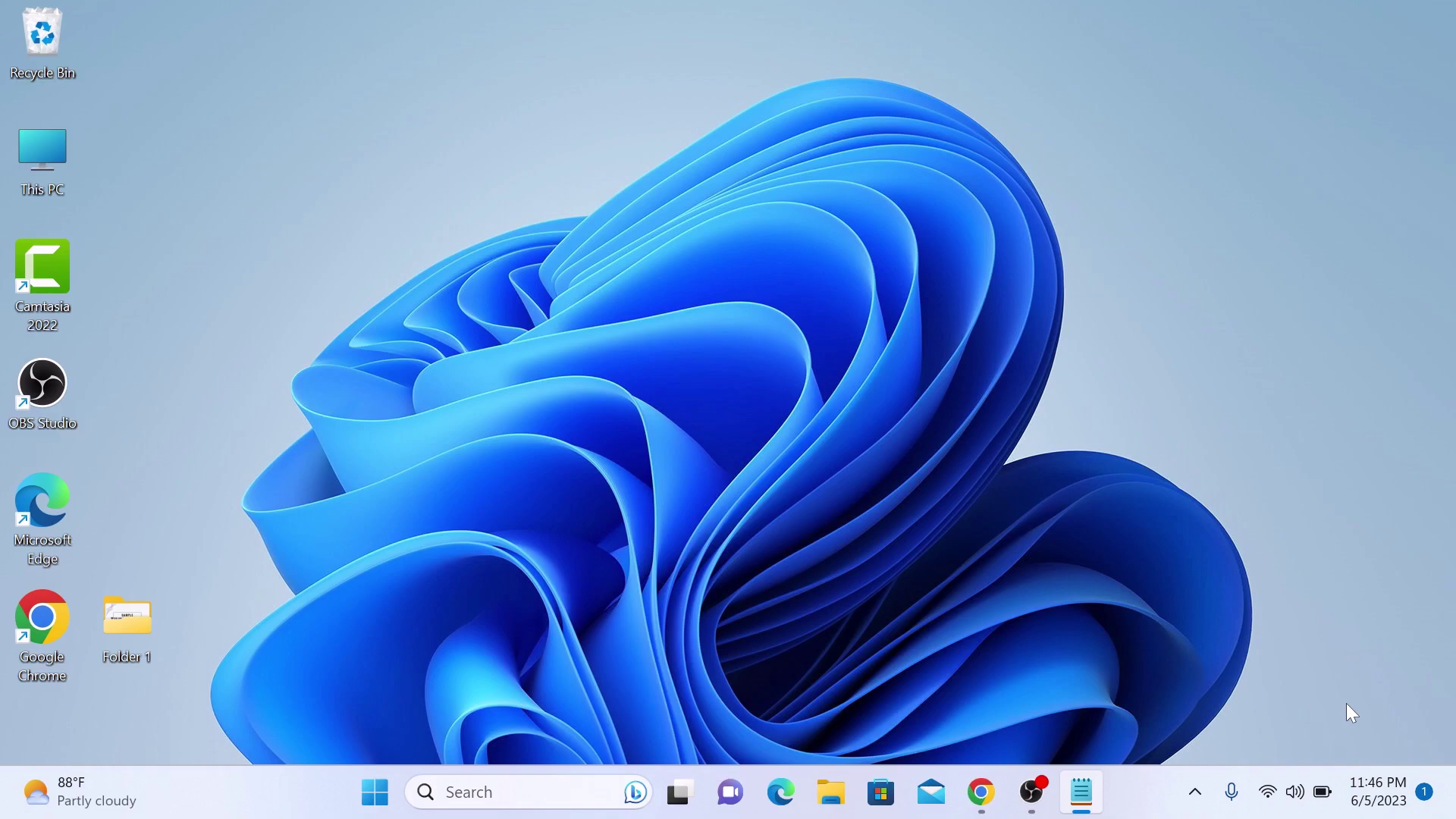
Bring the YouTube browser window forward and show the account menu from the profile avatar.
{"action": "left_click", "coordinate": [979, 791]}
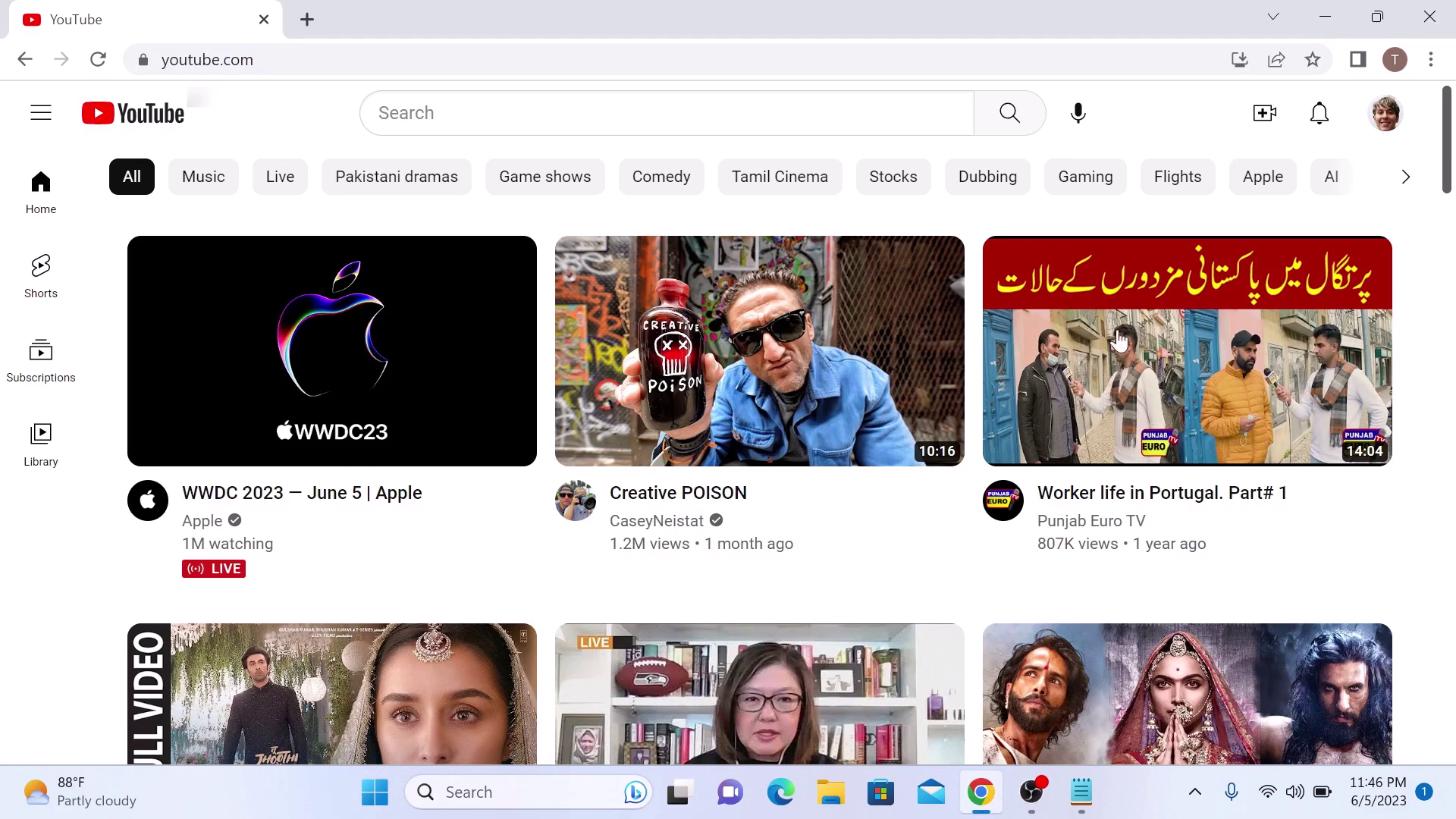
{"action": "left_click", "coordinate": [1385, 113]}
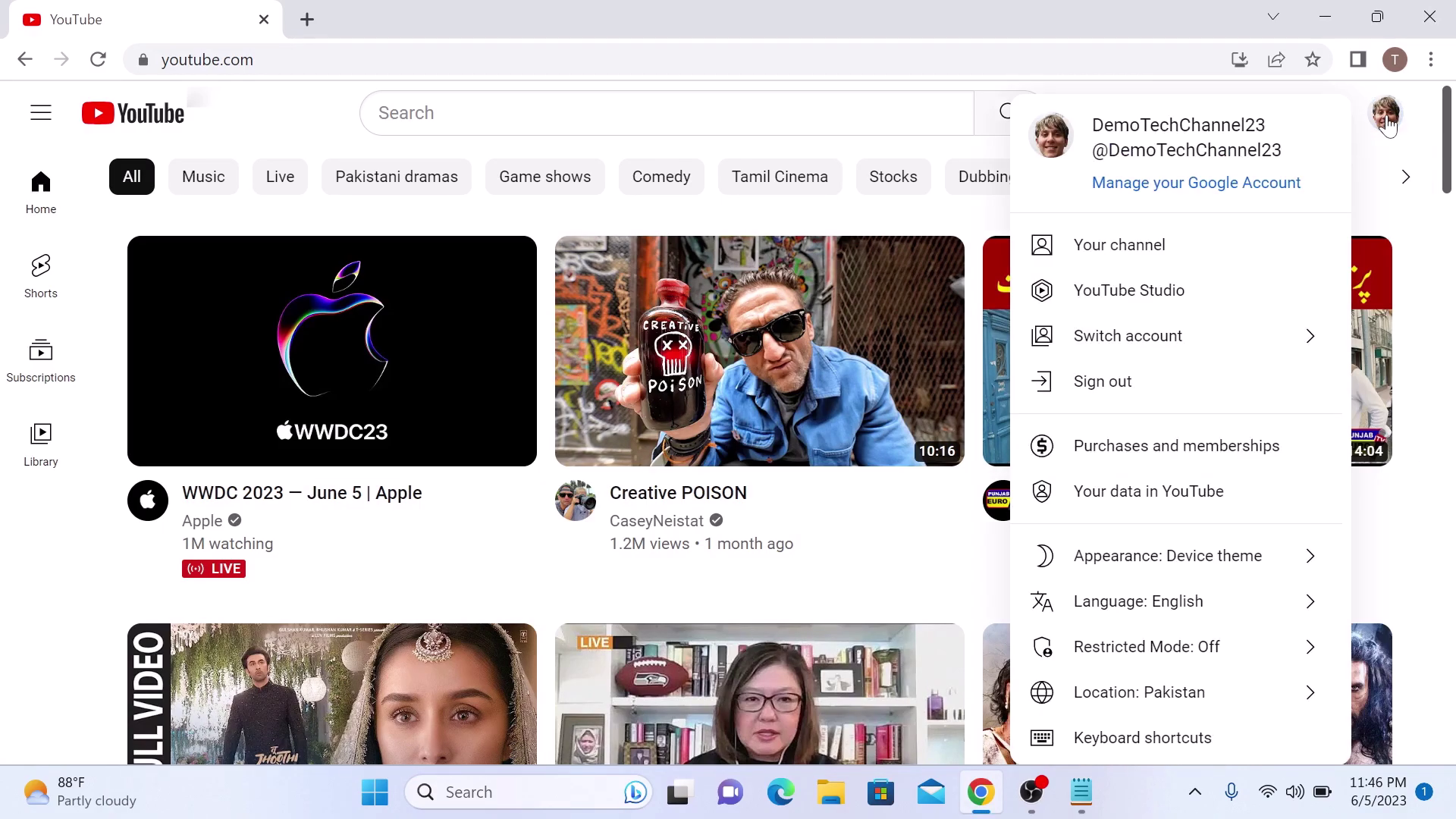
Go to the YouTube Studio dashboard and show the CREATE options for new content.
{"action": "left_click", "coordinate": [1133, 296]}
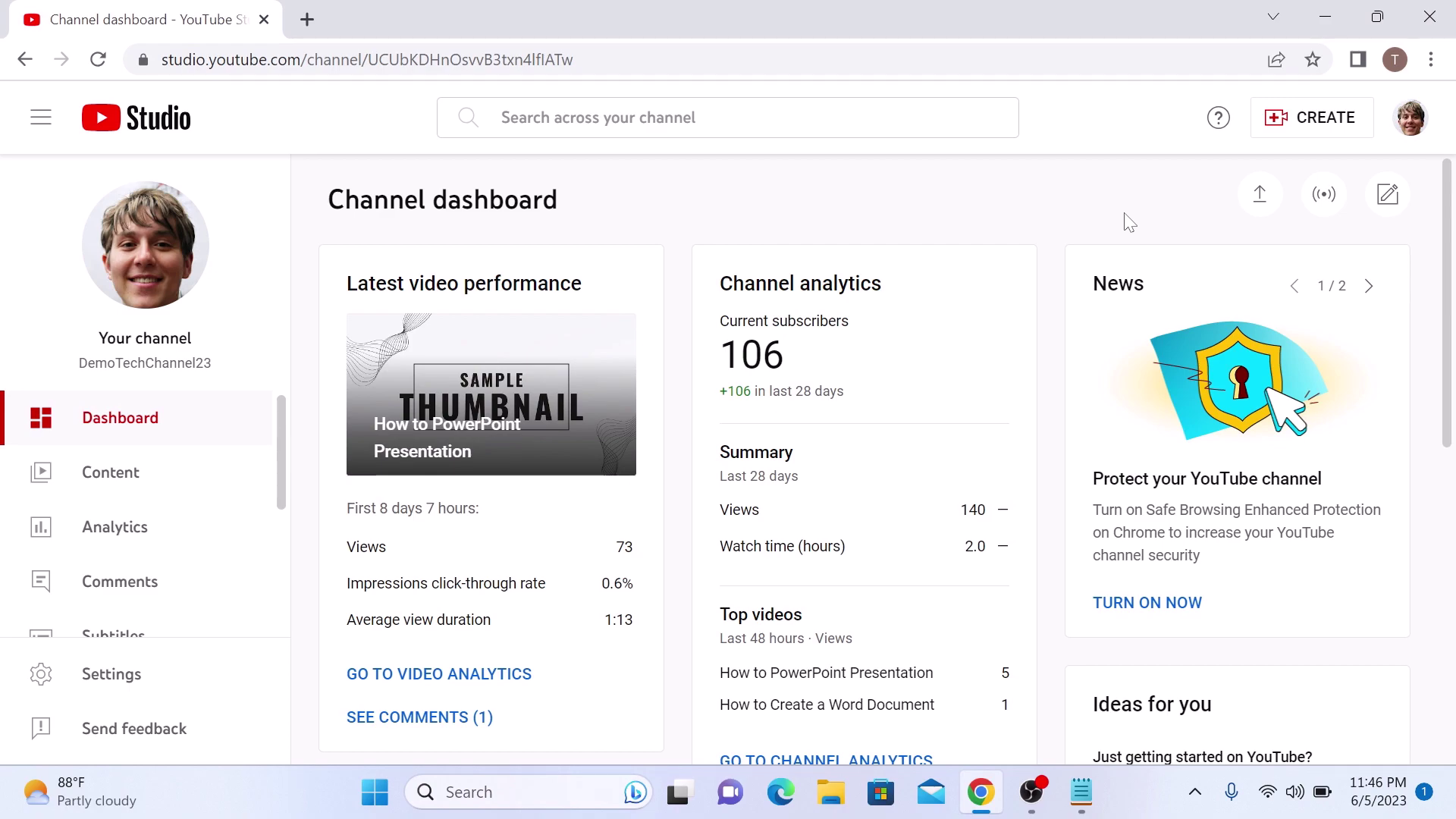
{"action": "left_click", "coordinate": [1312, 117]}
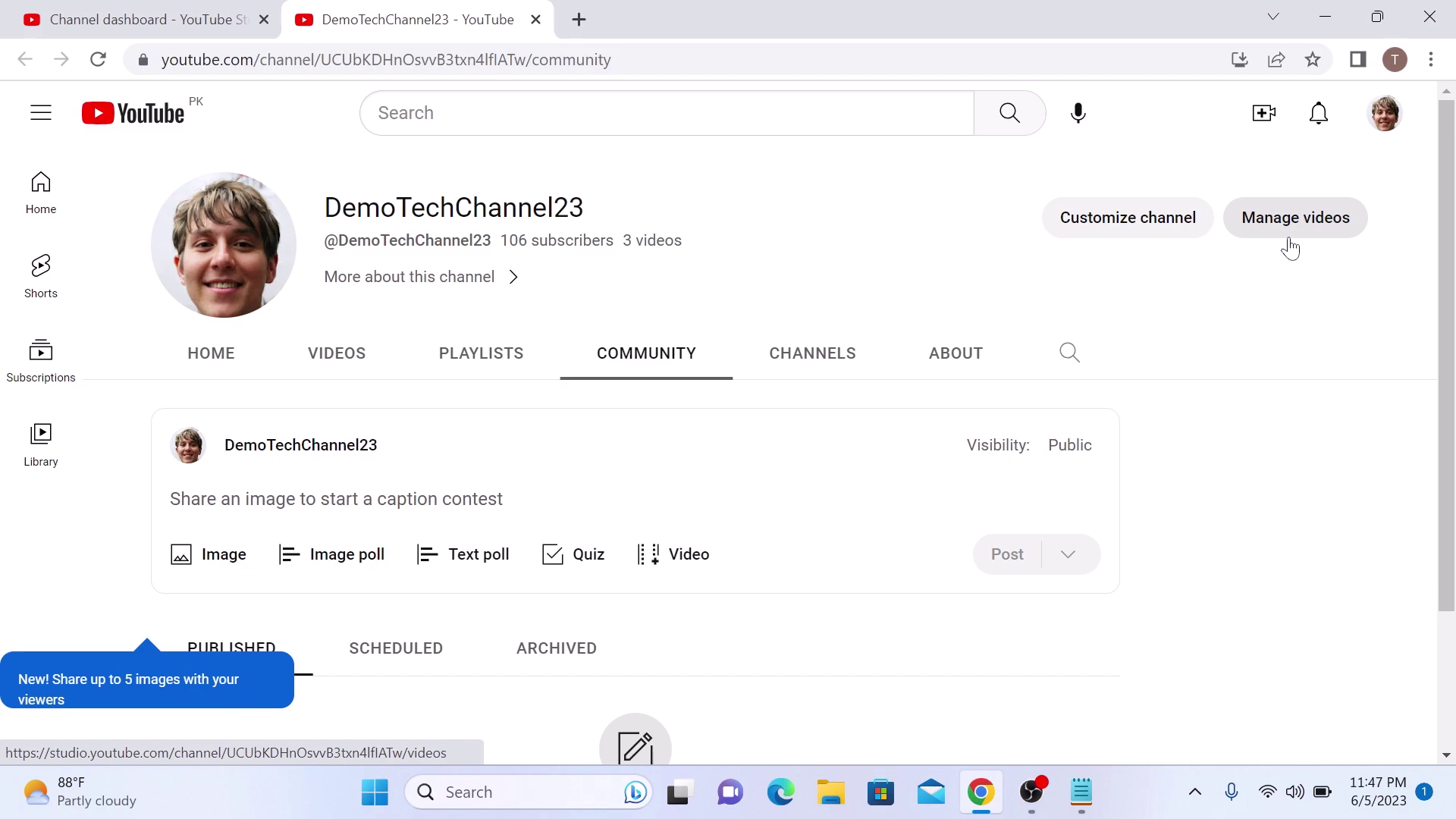
Write 'Thanks for watching.' in the post box and publish it as a community post.
{"action": "left_click", "coordinate": [376, 498]}
{"action": "type", "text": "Thanks for watching."}
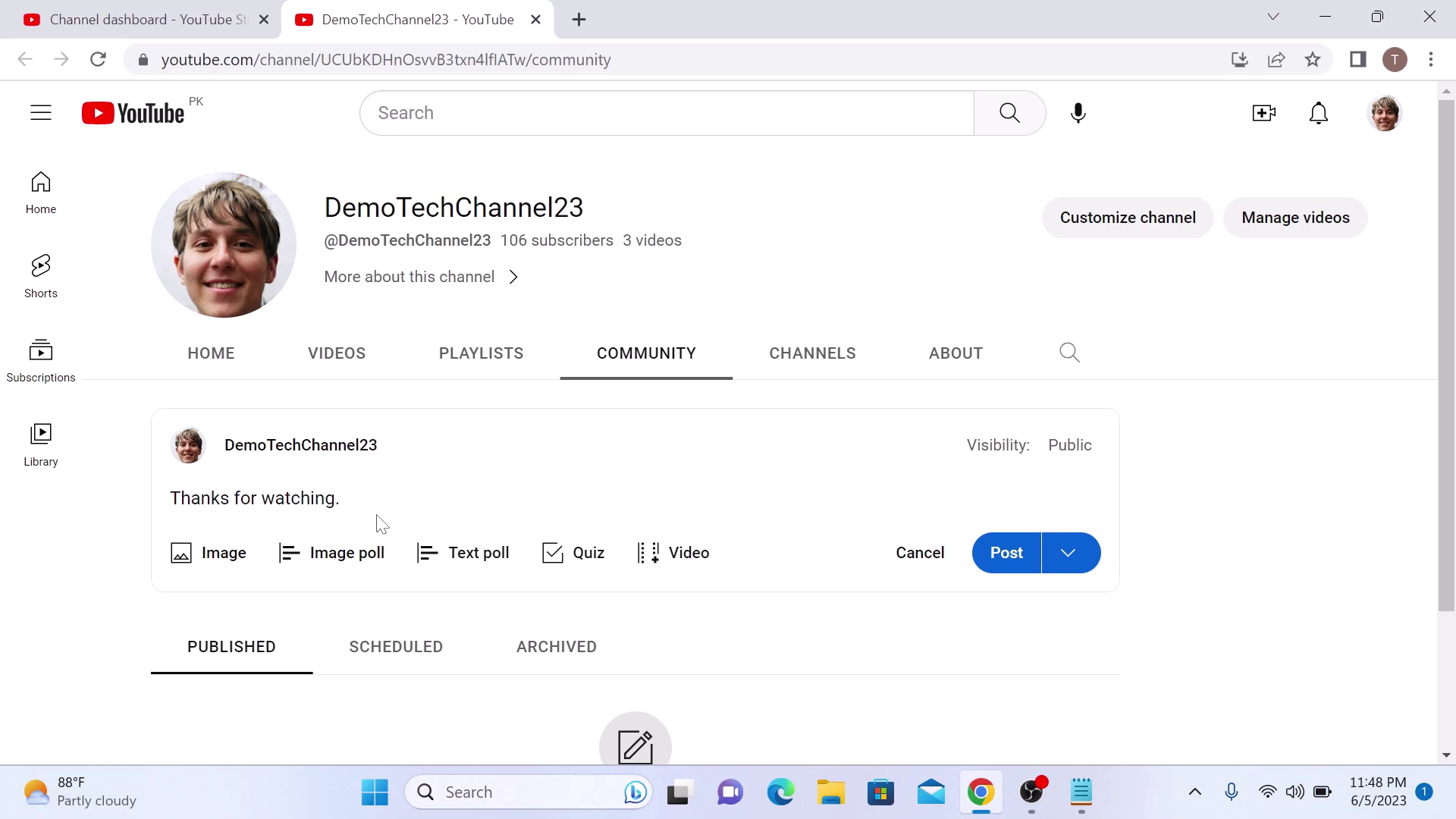
{"action": "left_click", "coordinate": [1008, 553]}
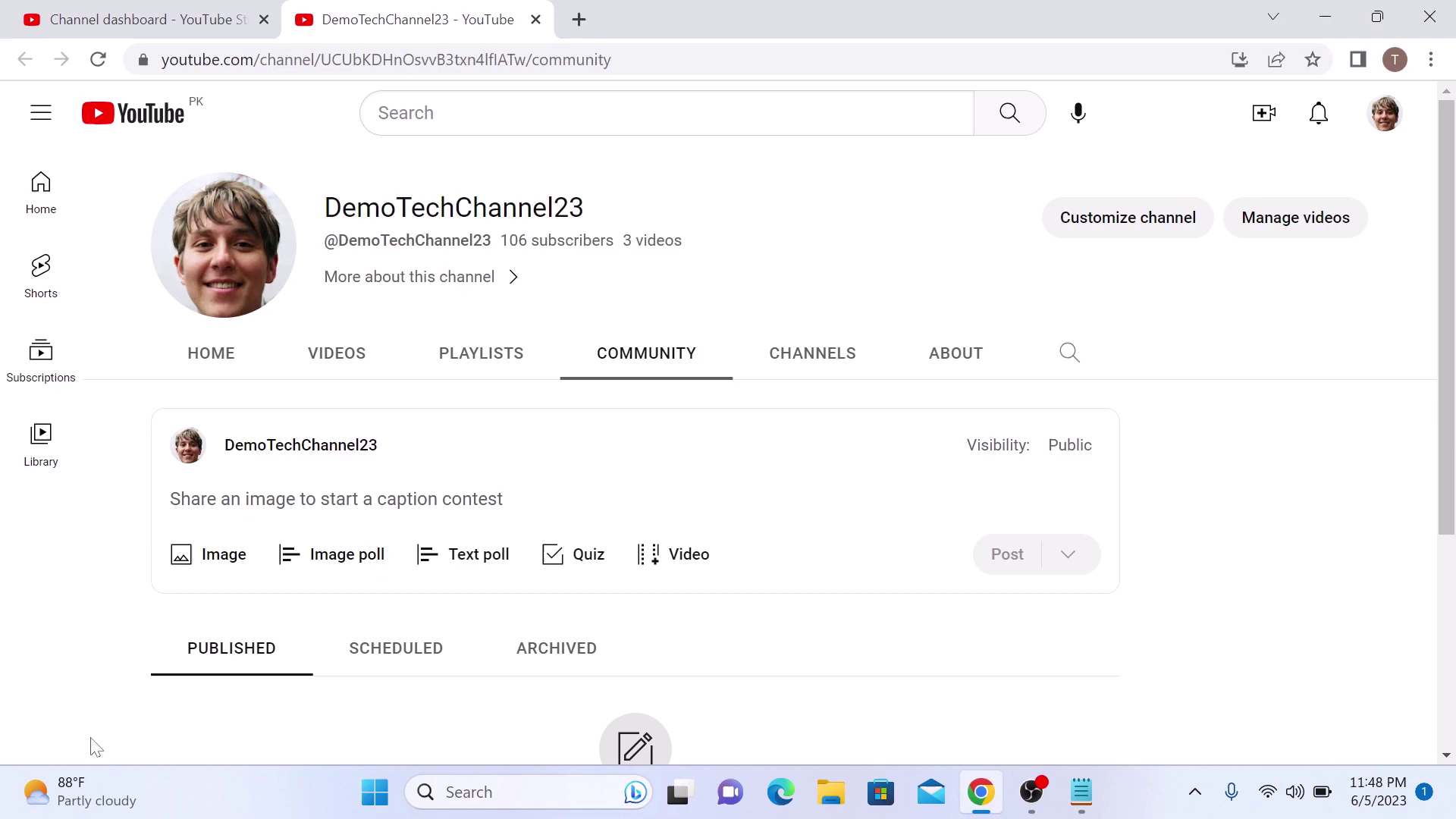
Switch to Channels and back to Community, then like the 'Thanks for watching.' post.
{"action": "left_click", "coordinate": [778, 355]}
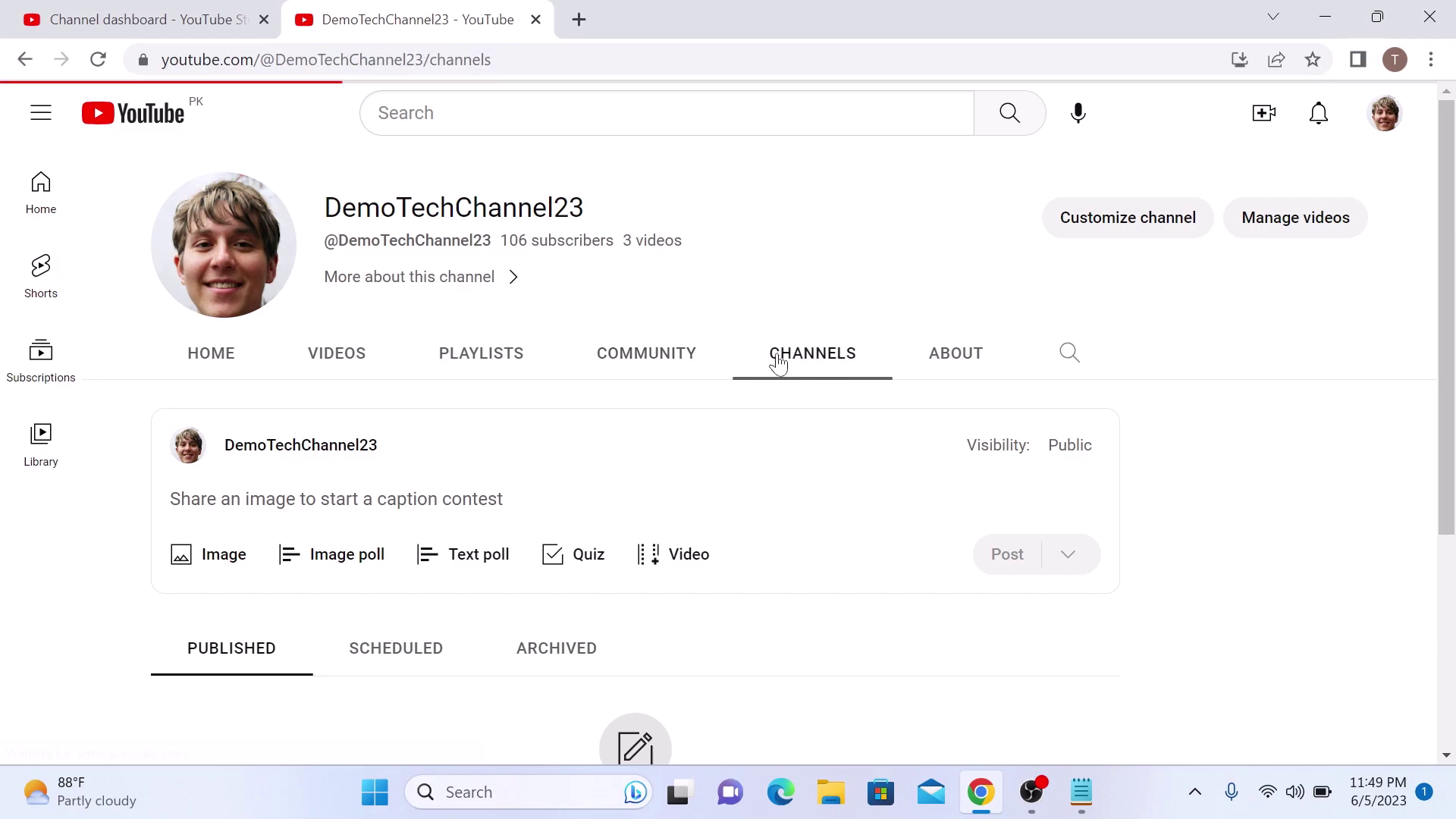
{"action": "left_click", "coordinate": [646, 353]}
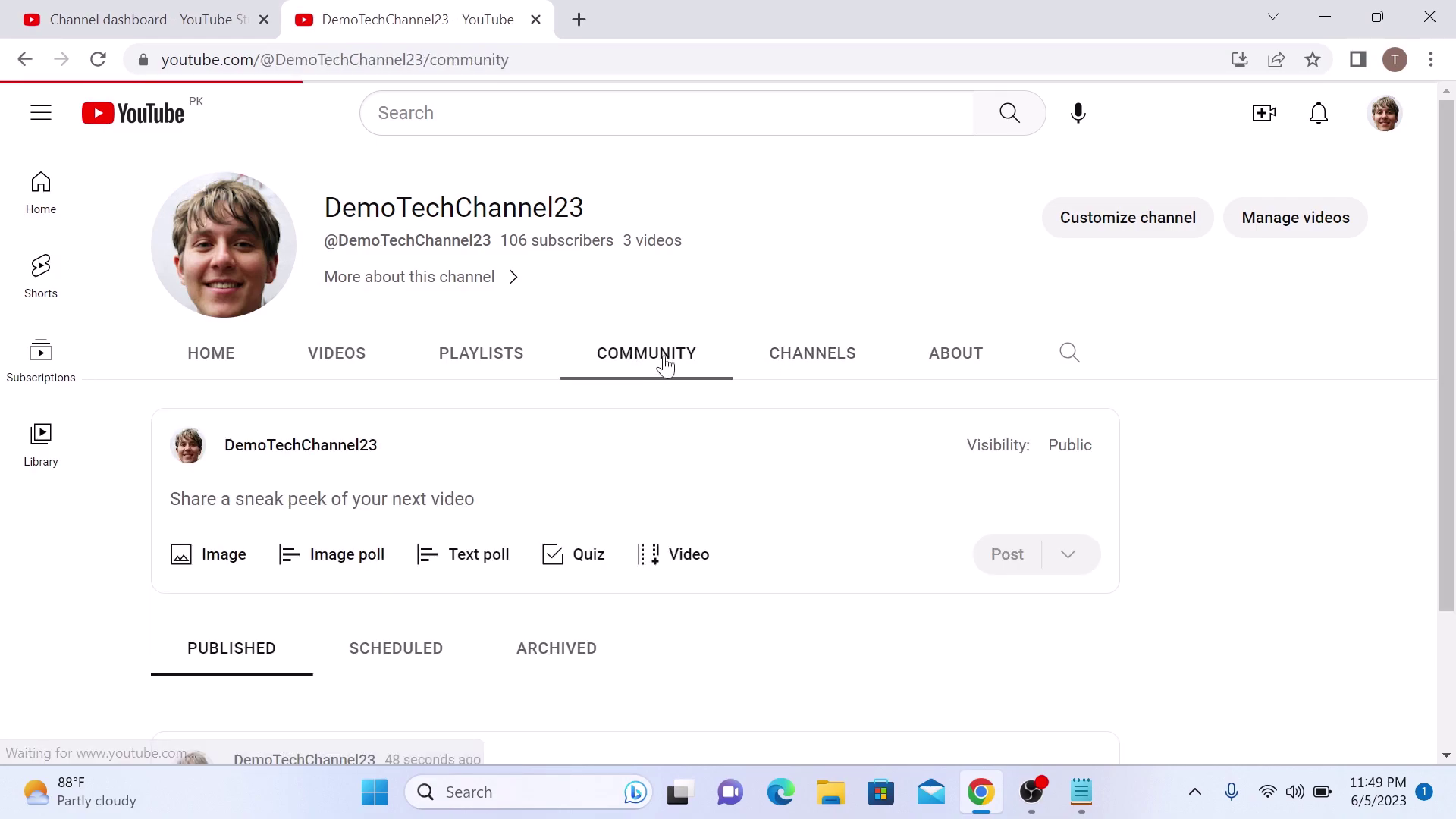
{"action": "scroll", "coordinate": [728, 455], "scroll_direction": "down", "scroll_amount": 1}
{"action": "scroll", "coordinate": [729, 455], "scroll_direction": "down", "scroll_amount": 1}
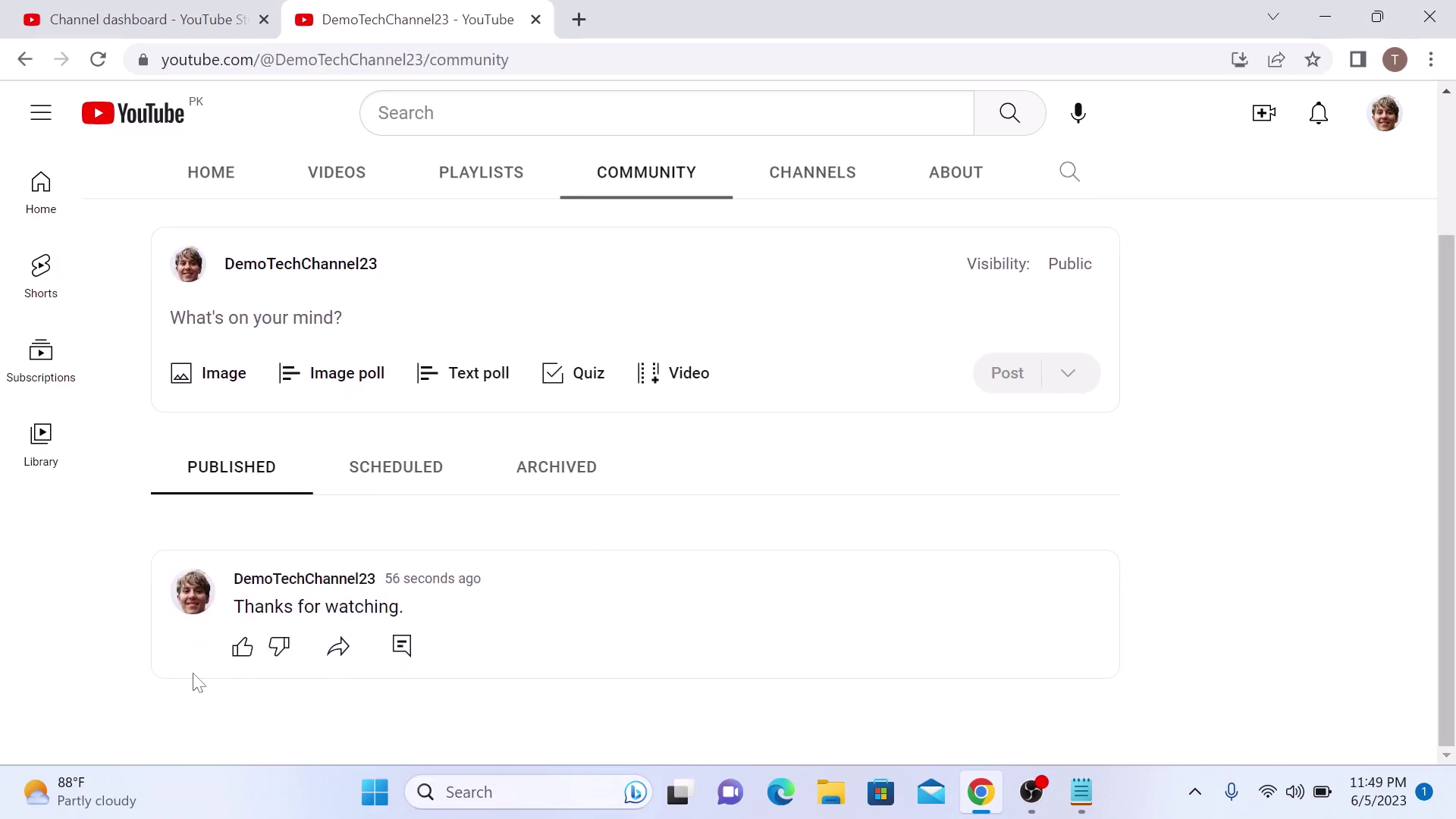
{"action": "left_click", "coordinate": [243, 647]}
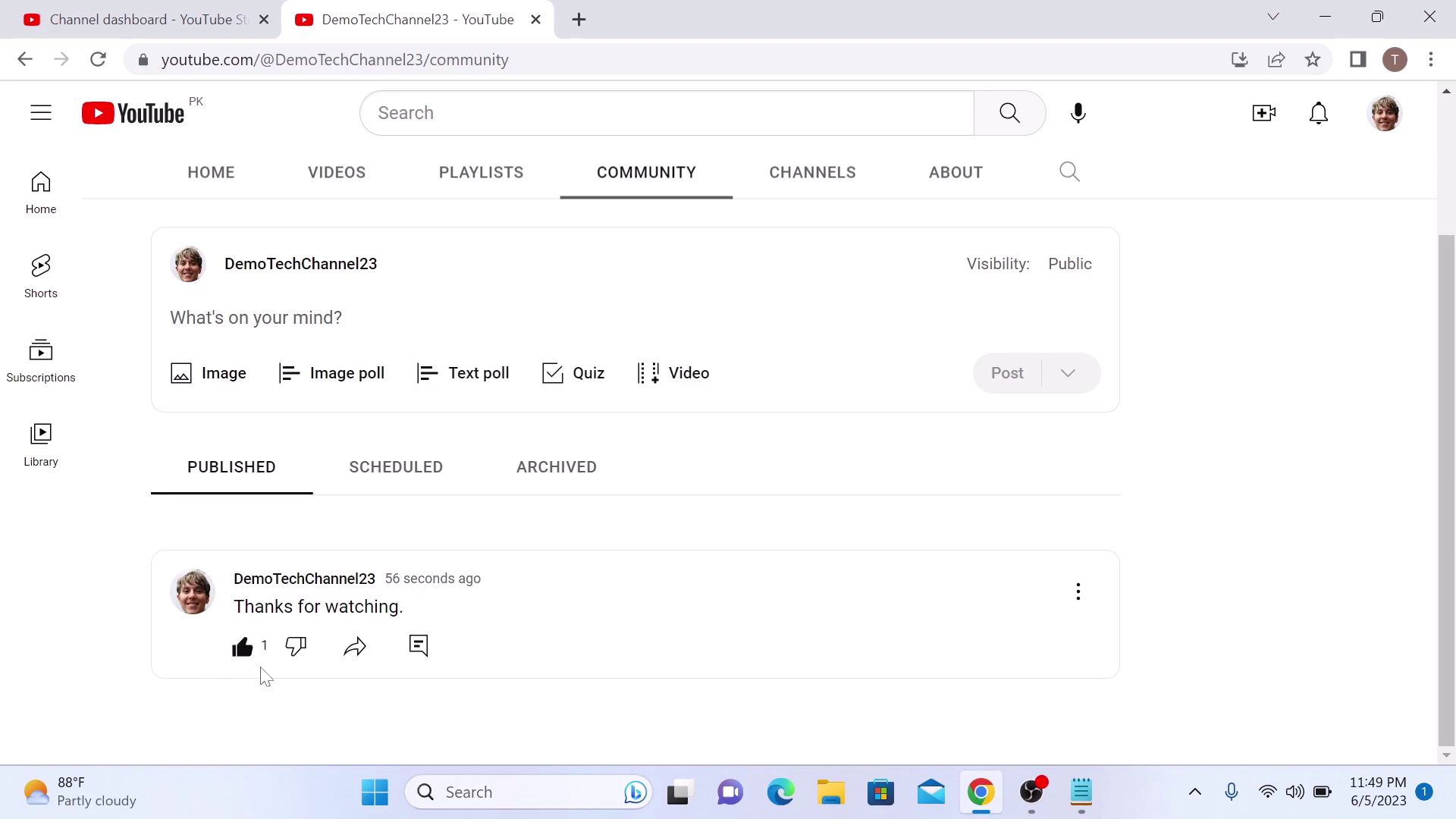